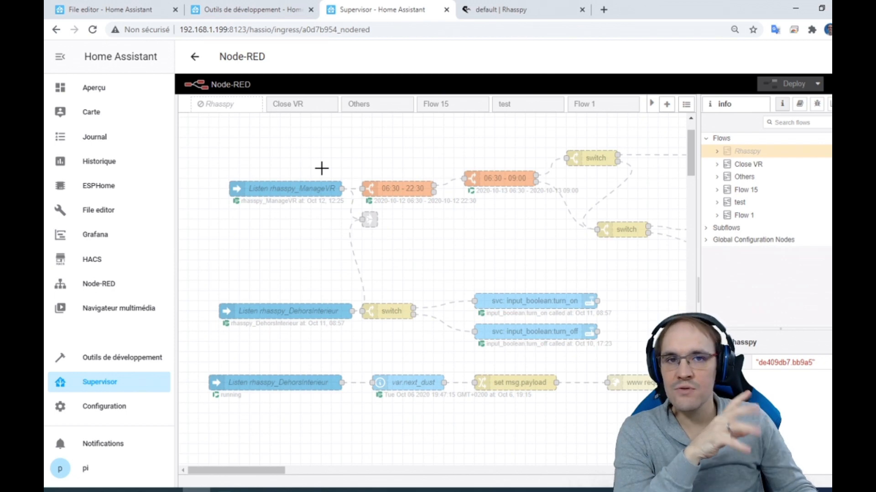
# - In the Home Assistant developer tools, restart listening for the rhasspy_ManageVR event
pyautogui.click(277, 19)
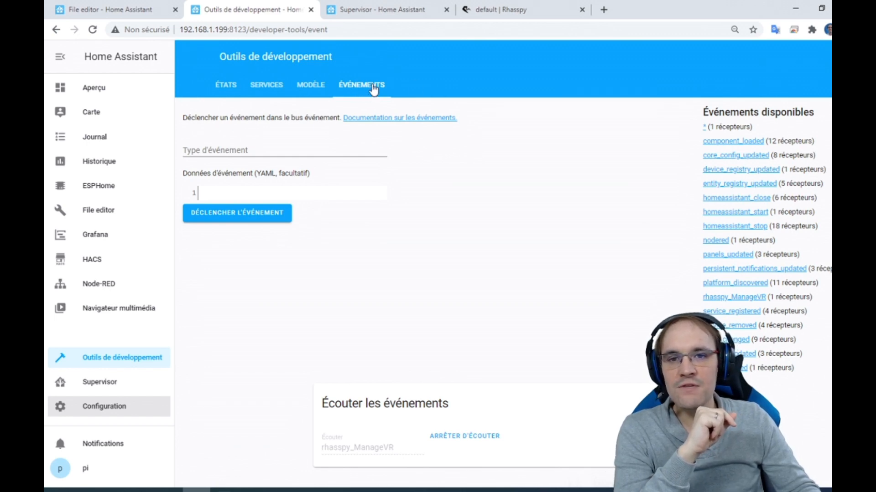
pyautogui.click(451, 437)
pyautogui.doubleClick(350, 447)
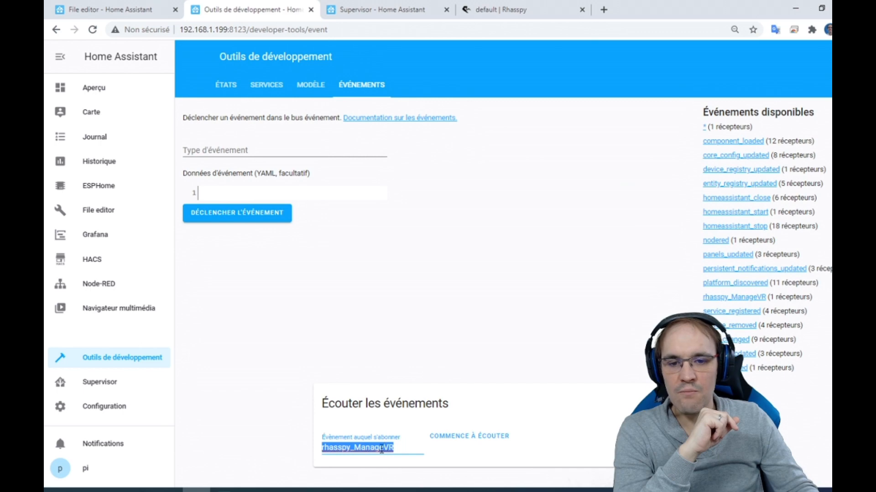
pyautogui.click(471, 443)
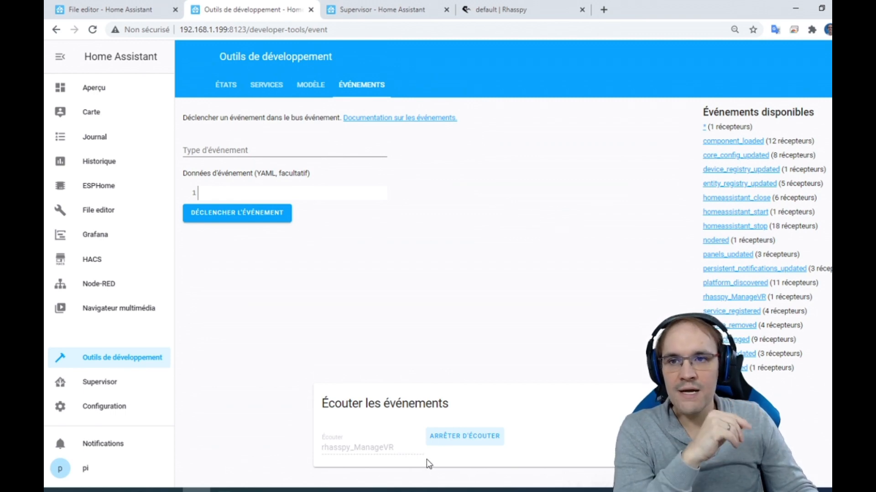
# - Switch to the file editor and examine the trigger block in automations.yaml, including its platform and event_type
pyautogui.click(149, 15)
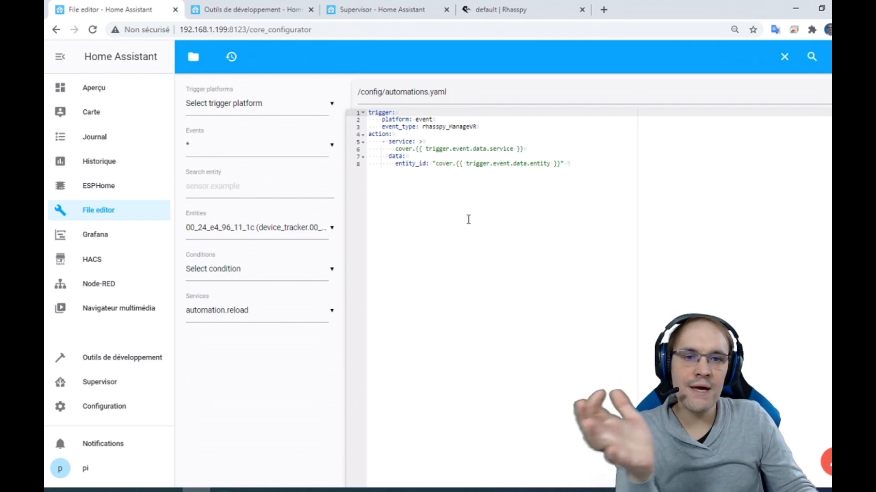
pyautogui.doubleClick(383, 114)
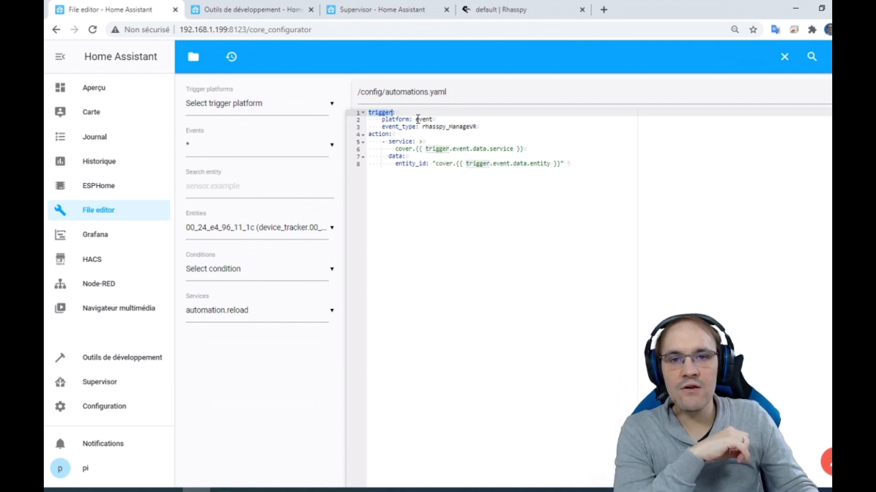
pyautogui.doubleClick(401, 120)
pyautogui.click(424, 121)
pyautogui.doubleClick(424, 120)
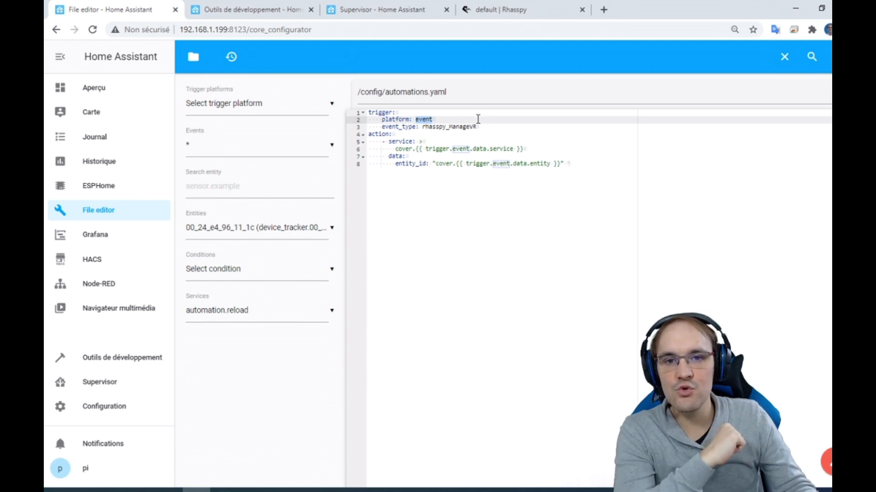
pyautogui.moveTo(488, 127); pyautogui.dragTo(352, 112)
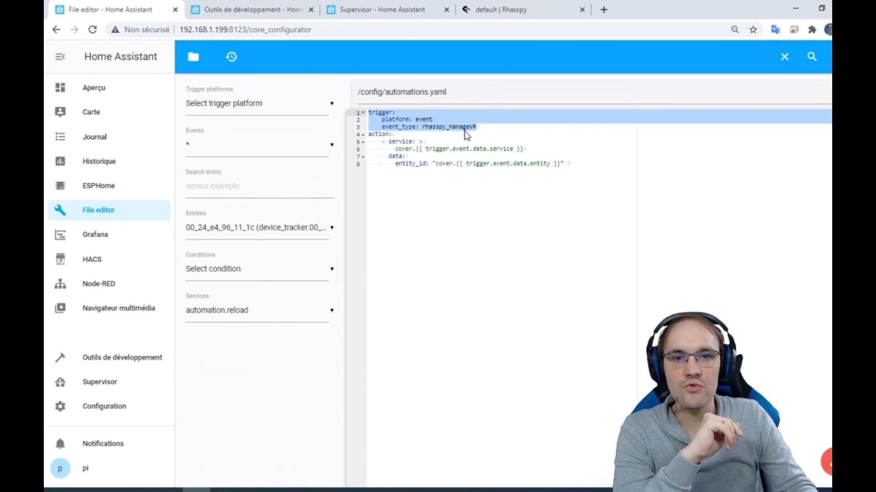
pyautogui.click(423, 137)
pyautogui.doubleClick(398, 128)
pyautogui.doubleClick(437, 128)
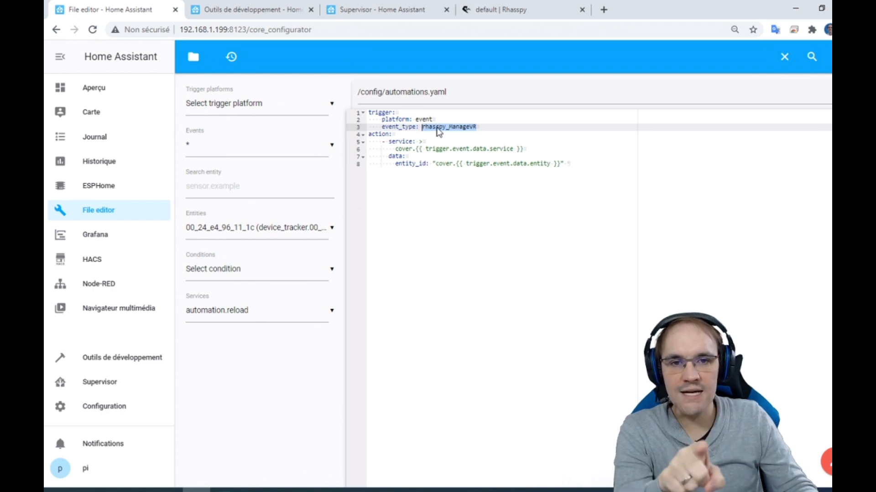
# - Examine the action block in automations.yaml, including its service template, data section and entity_id template
pyautogui.doubleClick(380, 134)
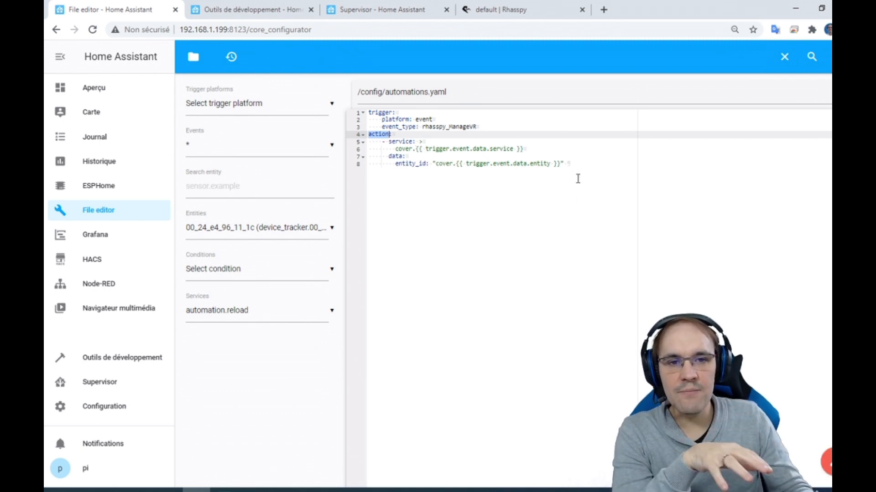
pyautogui.moveTo(569, 164); pyautogui.dragTo(372, 141)
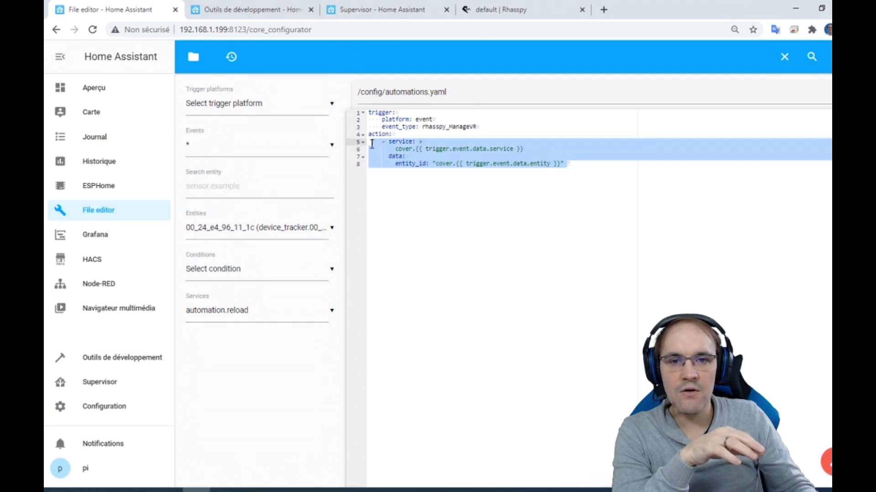
pyautogui.doubleClick(401, 141)
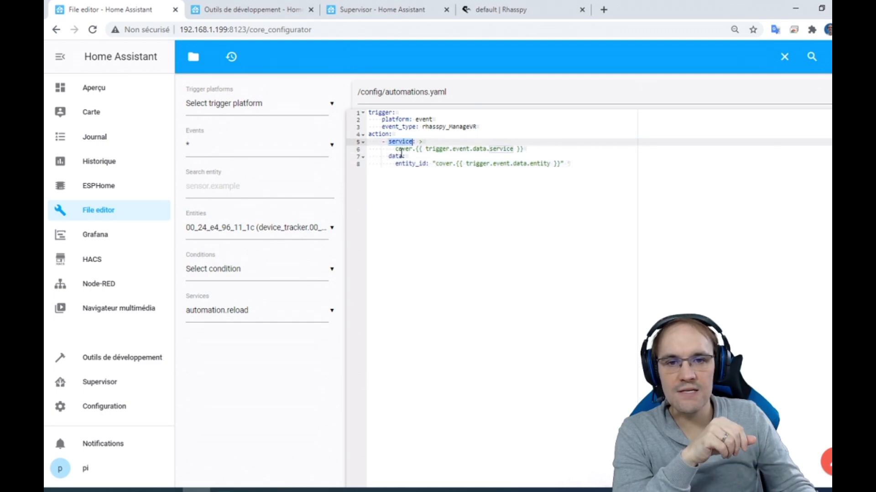
pyautogui.doubleClick(400, 156)
pyautogui.doubleClick(412, 165)
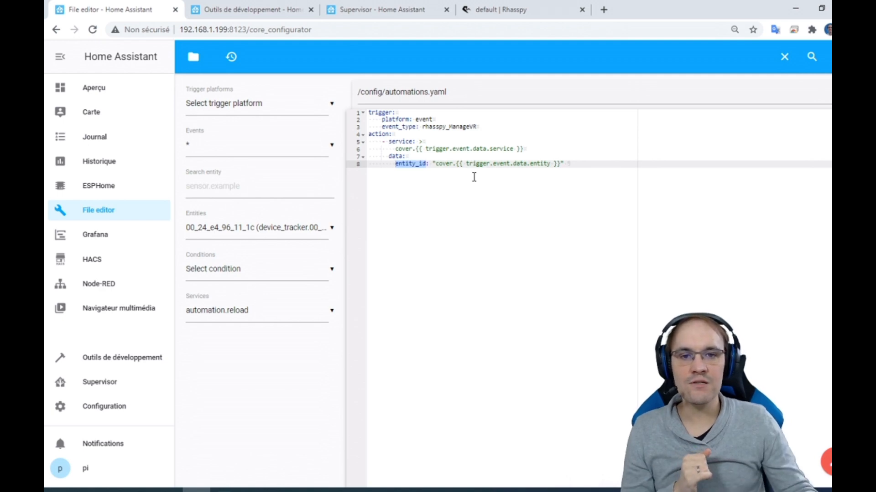
pyautogui.moveTo(395, 148); pyautogui.dragTo(534, 149)
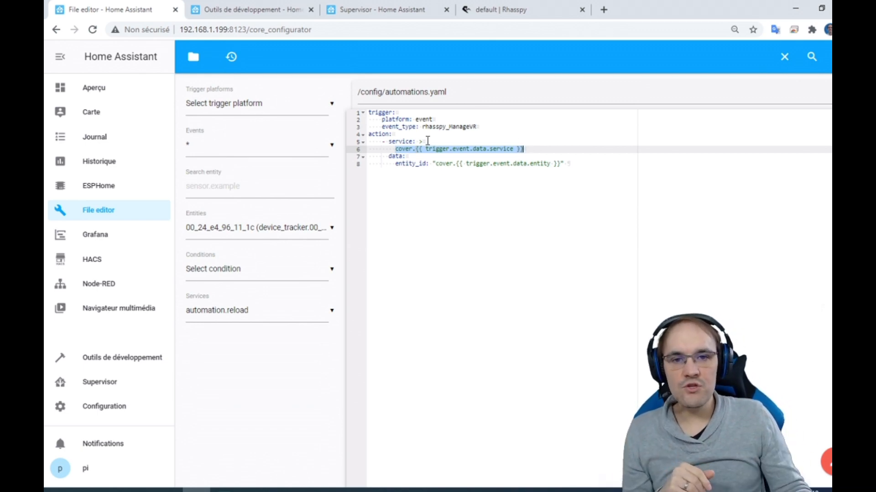
pyautogui.doubleClick(450, 165)
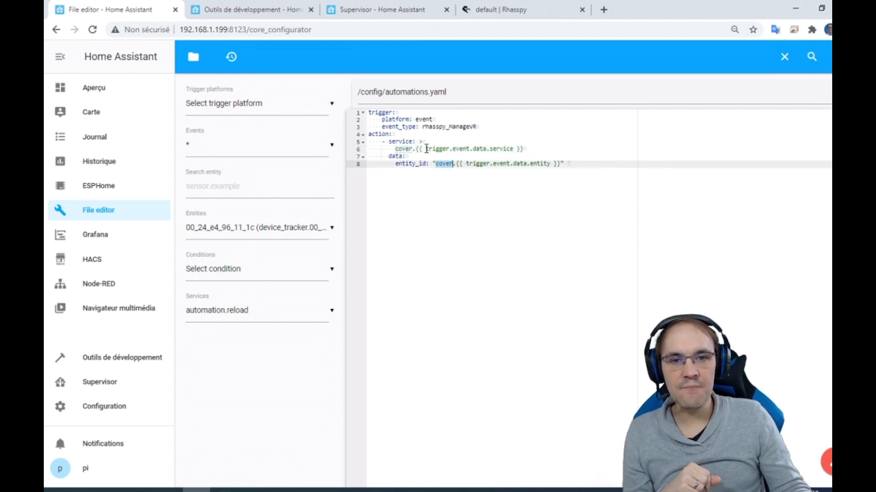
pyautogui.moveTo(427, 149); pyautogui.dragTo(505, 148)
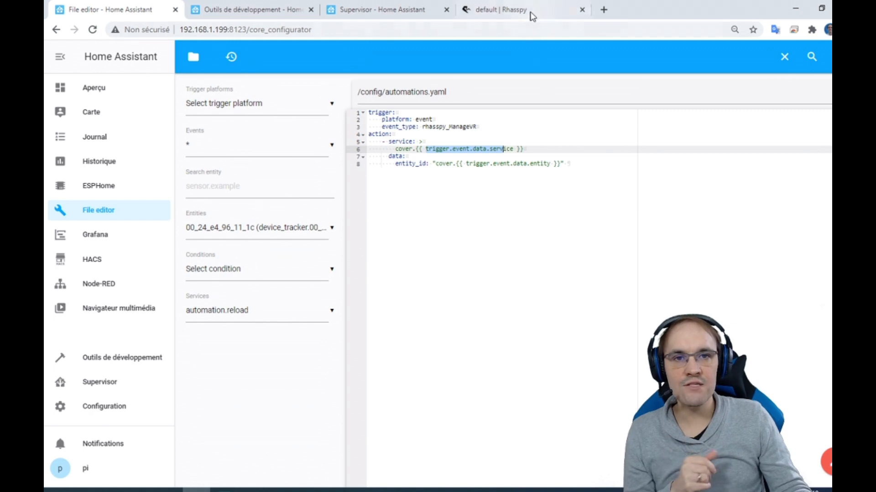
# - Switch to Rhasspy and examine the entity and service tags of the ManageVR intent in sentences.ini
pyautogui.click(506, 9)
pyautogui.click(63, 105)
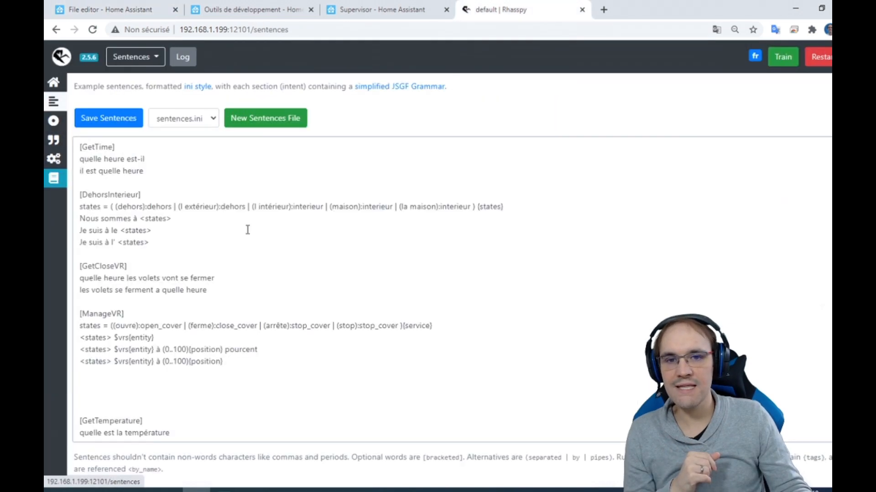
pyautogui.doubleClick(145, 338)
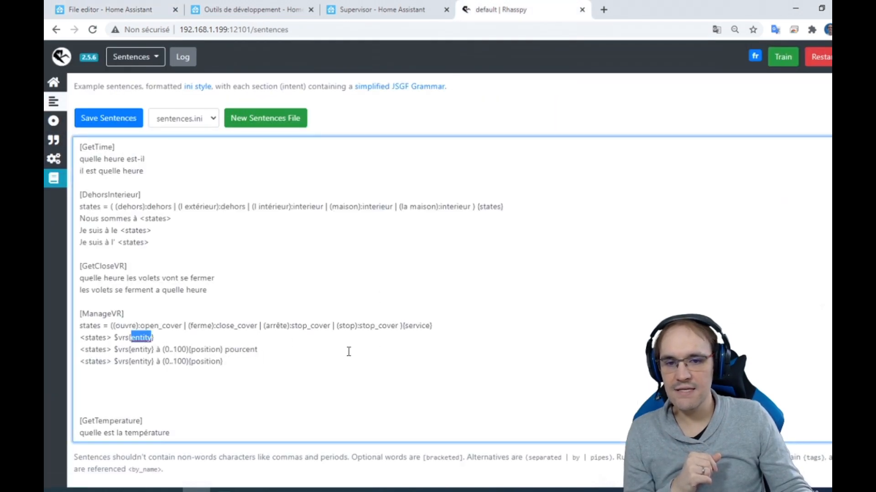
pyautogui.doubleClick(412, 325)
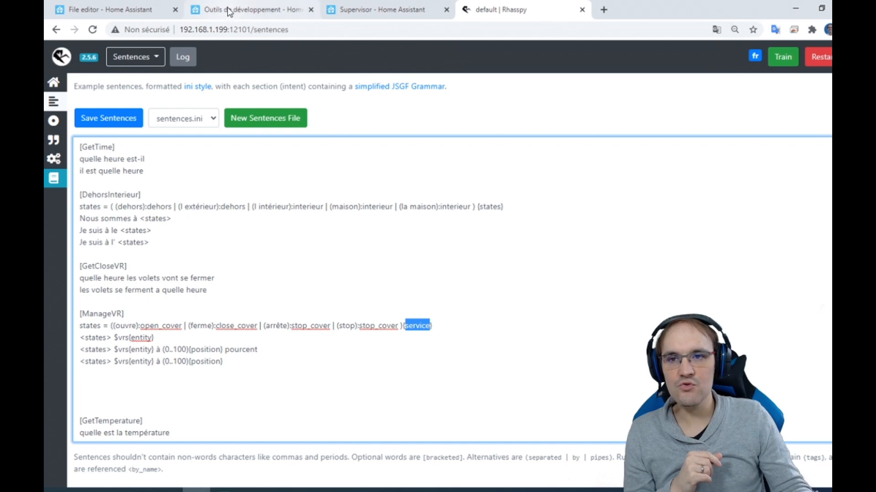
# - Compare the trigger.event.data service and entity references in automations.yaml with the ManageVR tags in Rhasspy
pyautogui.click(131, 9)
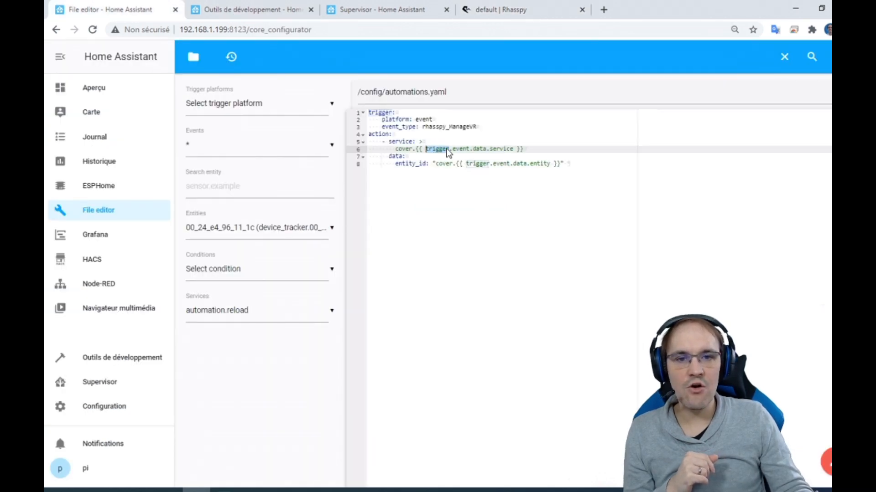
pyautogui.moveTo(469, 149); pyautogui.dragTo(426, 149)
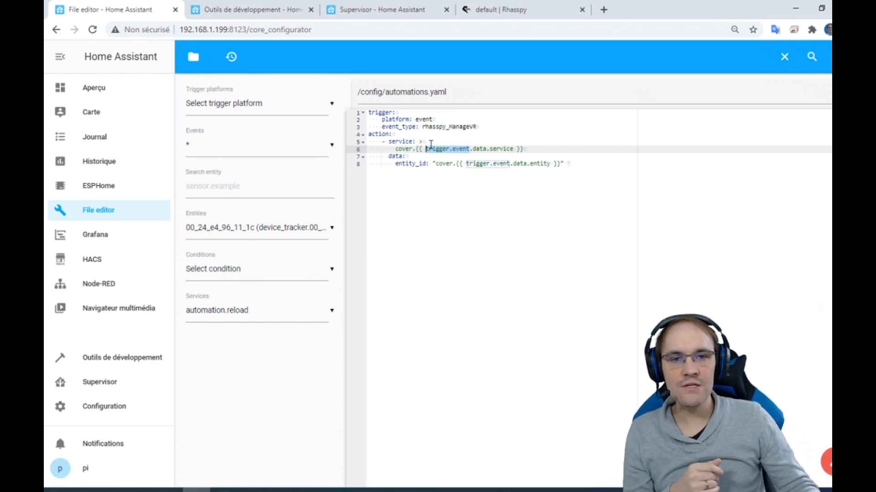
pyautogui.click(482, 149)
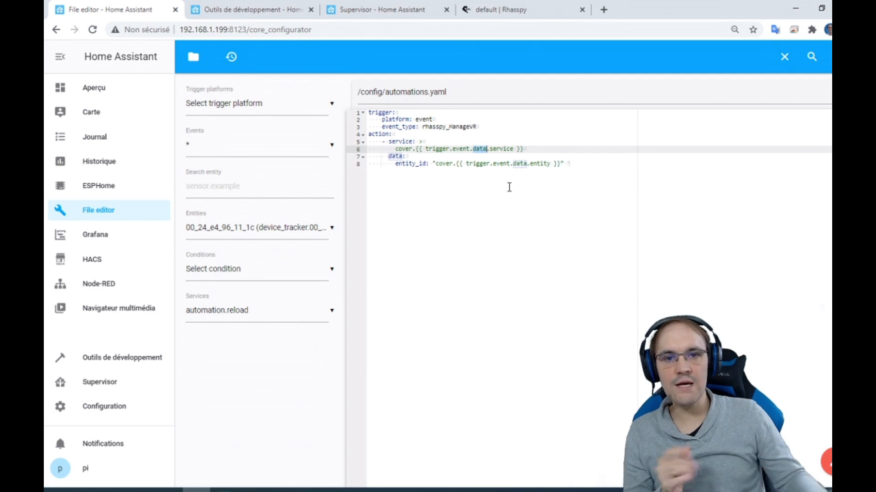
pyautogui.moveTo(426, 149); pyautogui.dragTo(487, 150)
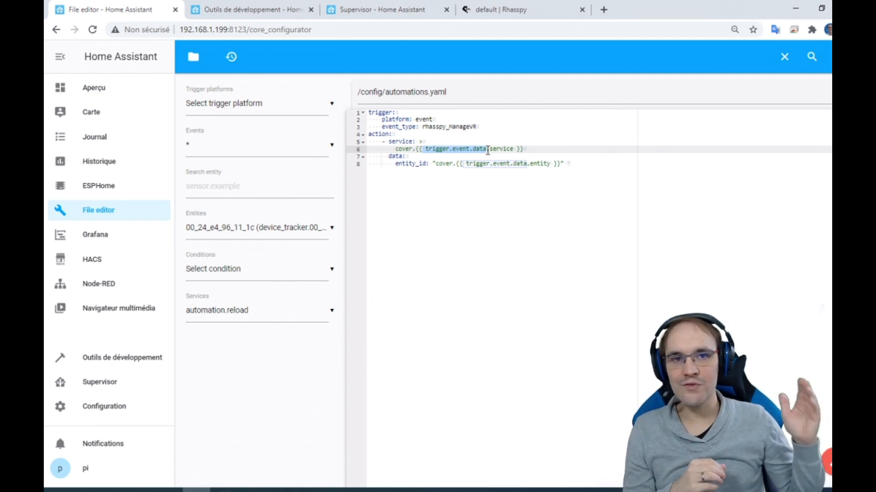
pyautogui.click(488, 151)
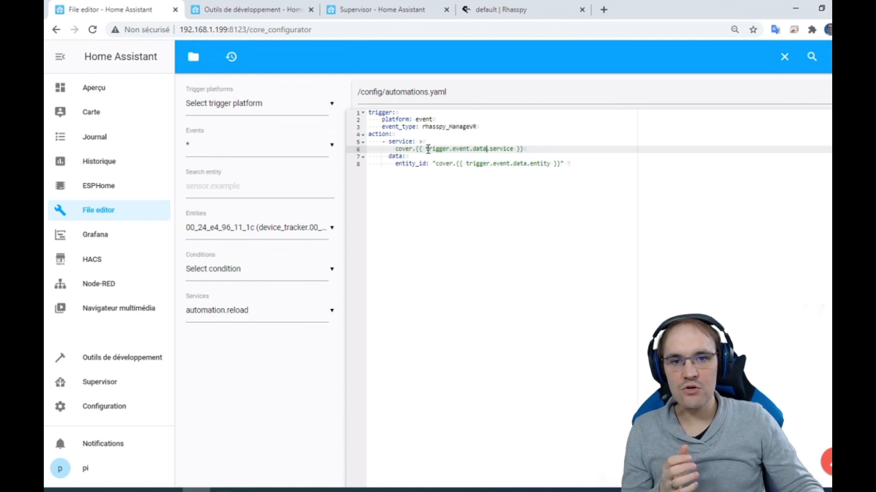
pyautogui.moveTo(425, 150); pyautogui.dragTo(489, 152)
pyautogui.doubleClick(495, 149)
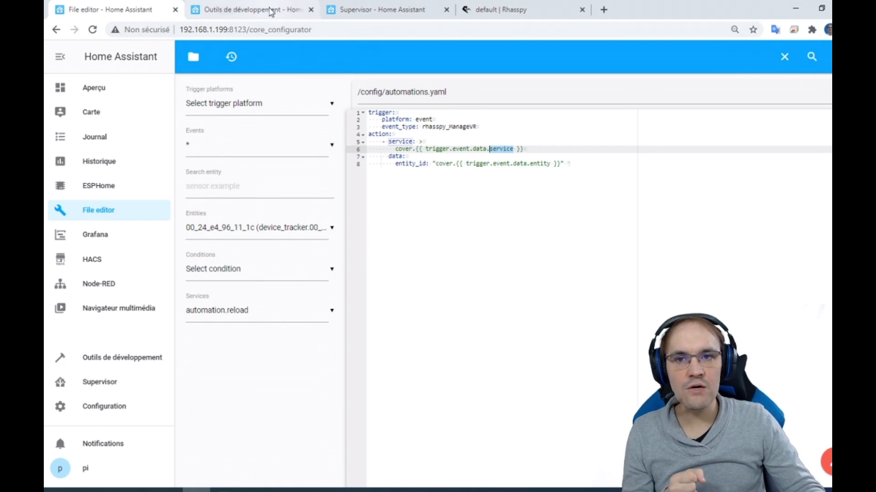
pyautogui.click(474, 19)
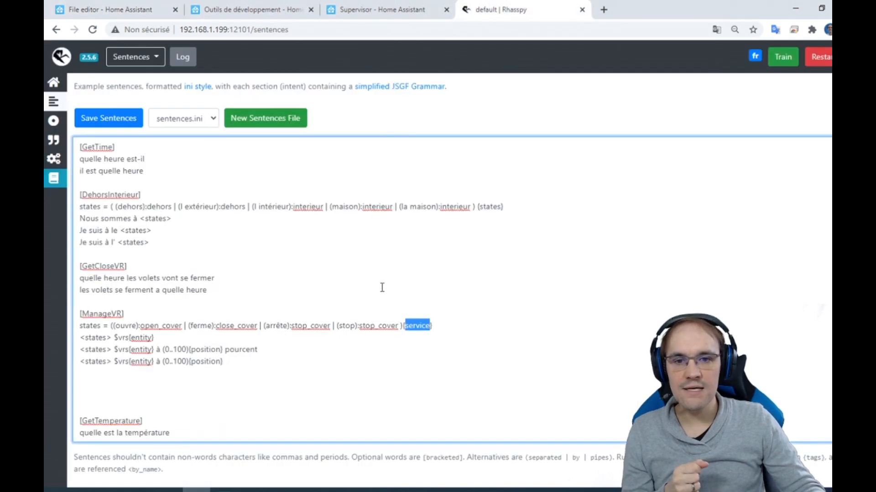
pyautogui.click(118, 8)
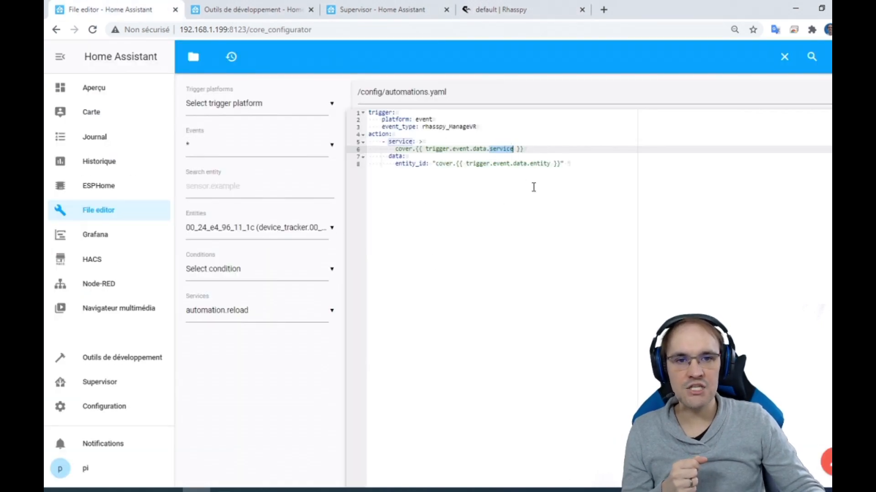
pyautogui.doubleClick(541, 164)
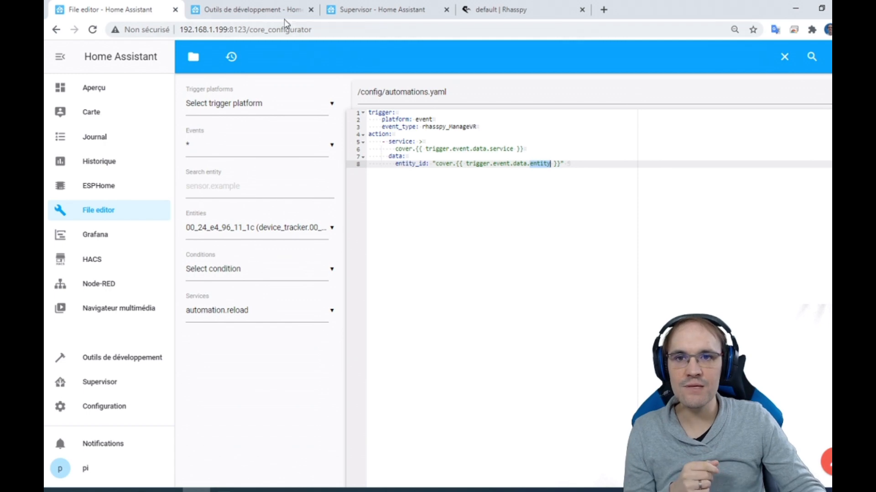
# - On Rhasspy's home page, recognize the text "Ferme le volet du bureau" with the Handle option enabled
pyautogui.click(489, 15)
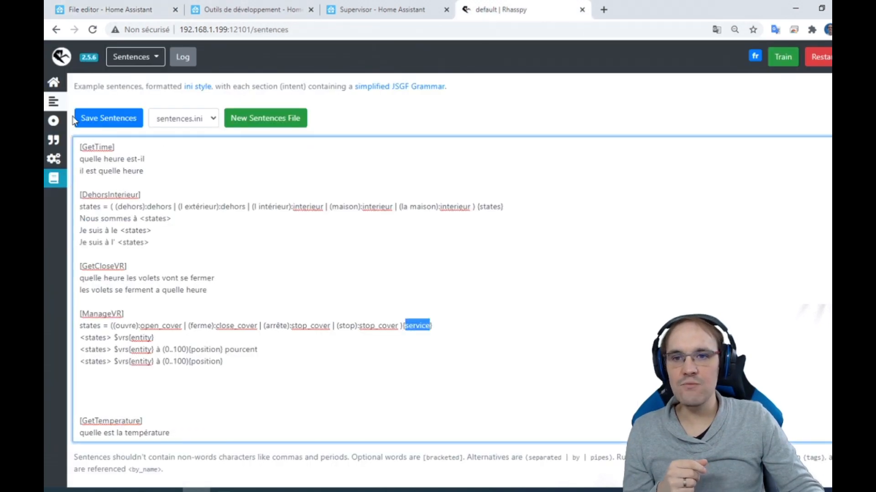
pyautogui.click(54, 82)
pyautogui.click(253, 189)
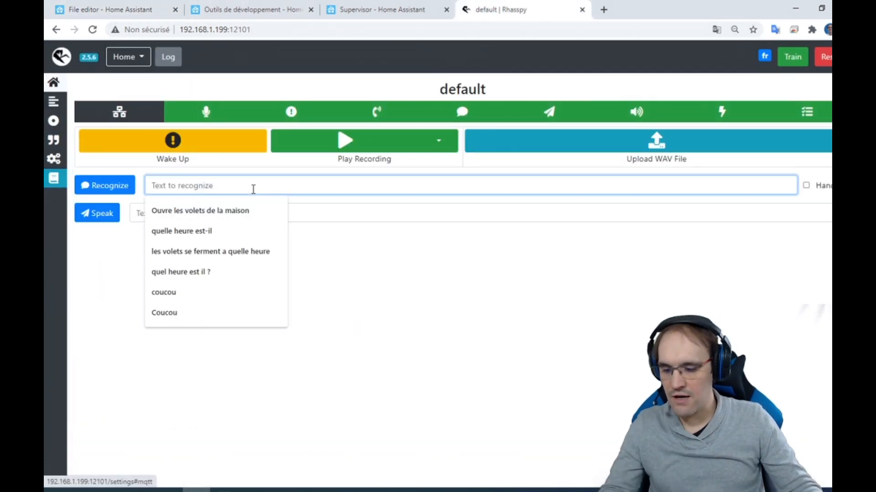
pyautogui.write('Ferme')
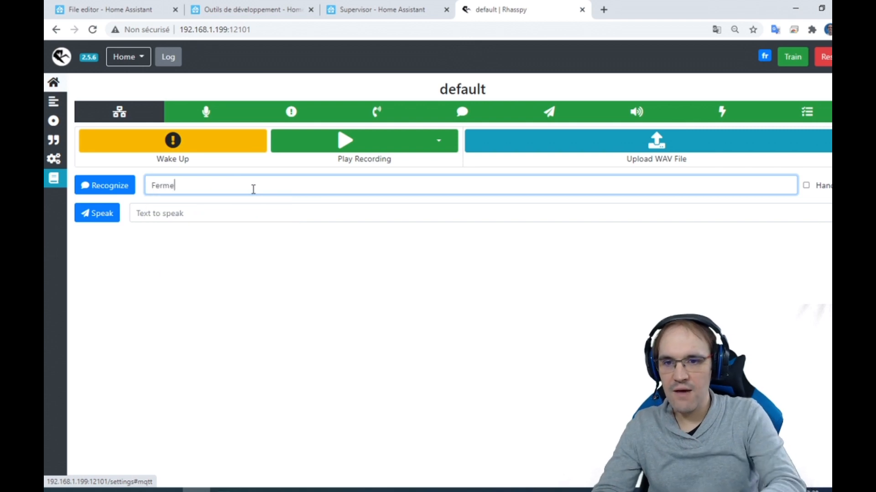
pyautogui.write(' le volet')
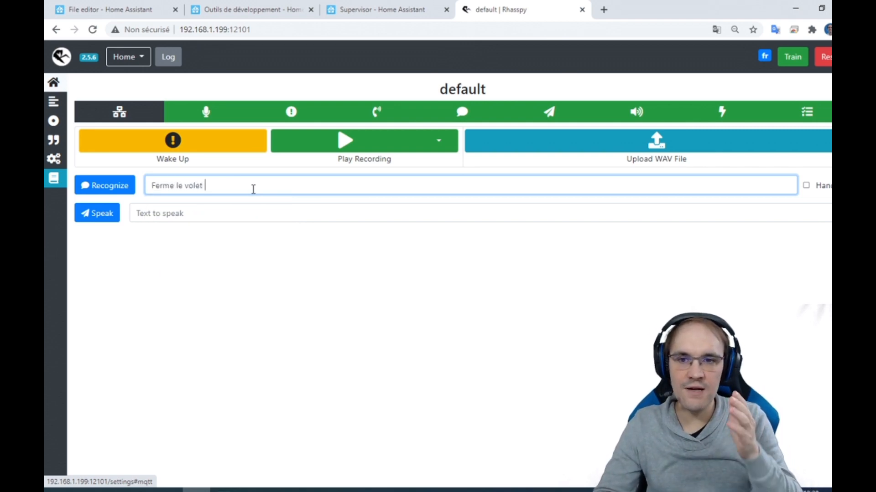
pyautogui.write(' du bu')
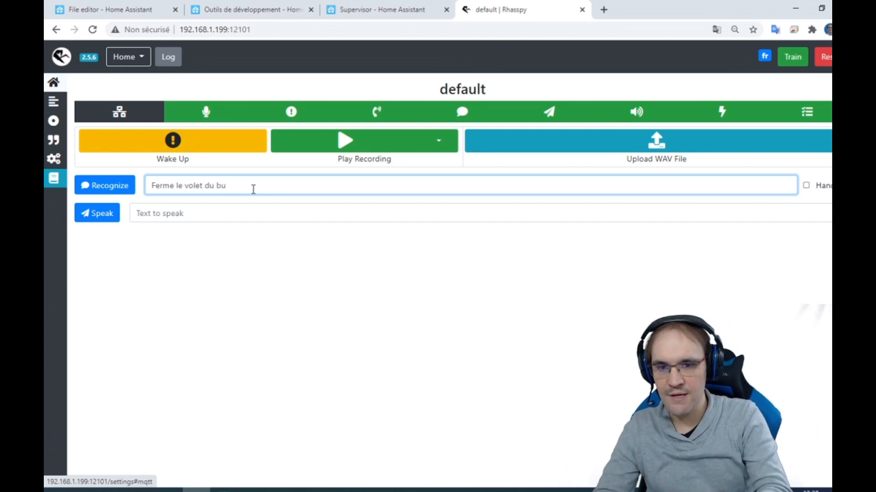
pyautogui.write('reua')
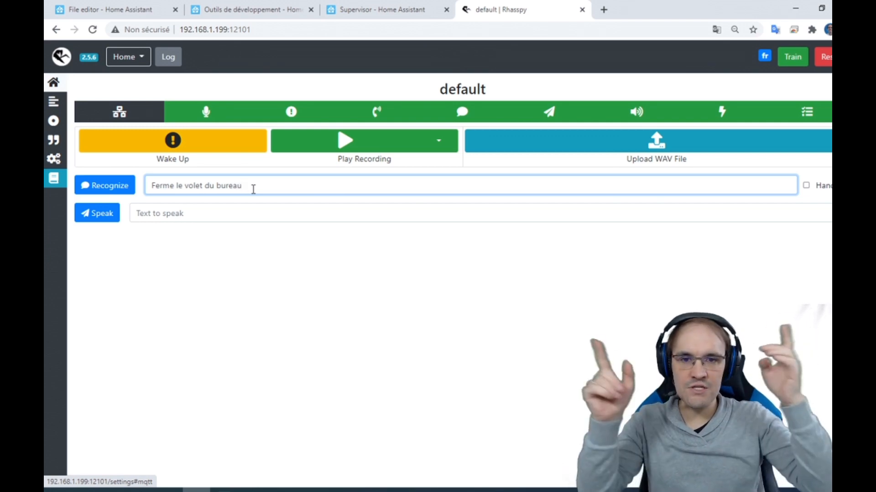
pyautogui.click(806, 186)
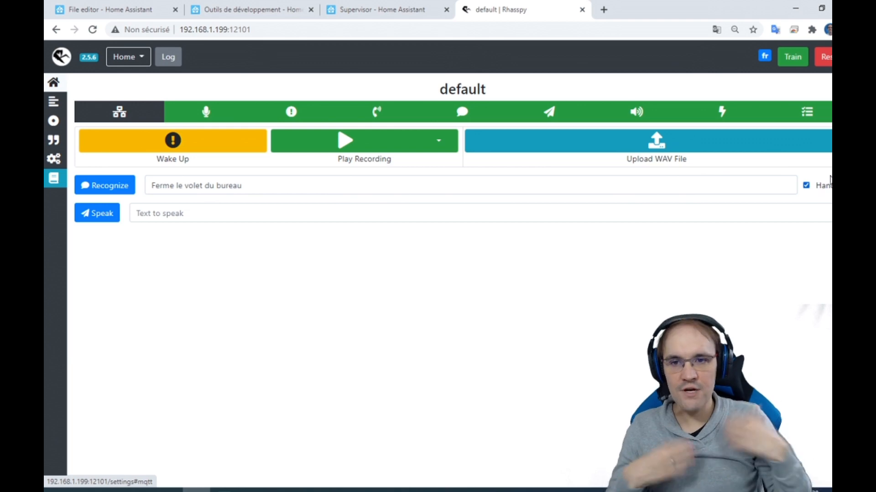
pyautogui.click(97, 182)
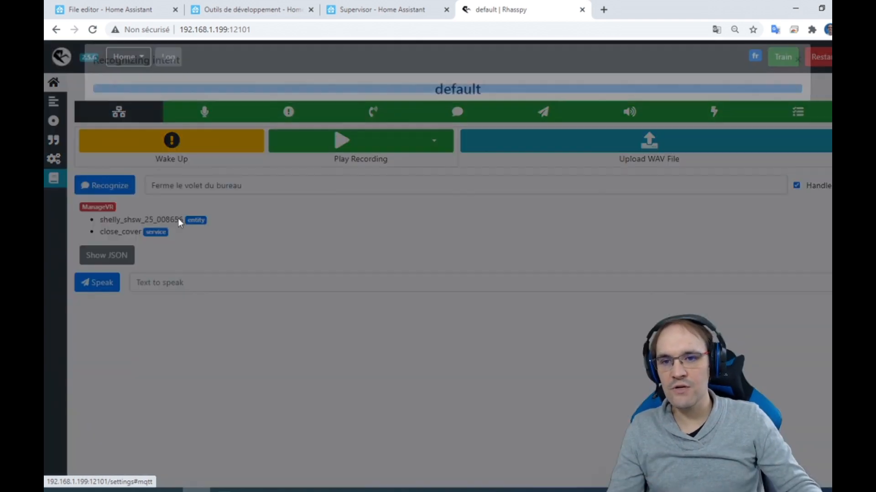
# - Check the recognized entity and service in Rhasspy, and examine the captured rhasspy_ManageVR event in Home Assistant's developer tools
pyautogui.moveTo(109, 222); pyautogui.dragTo(165, 242)
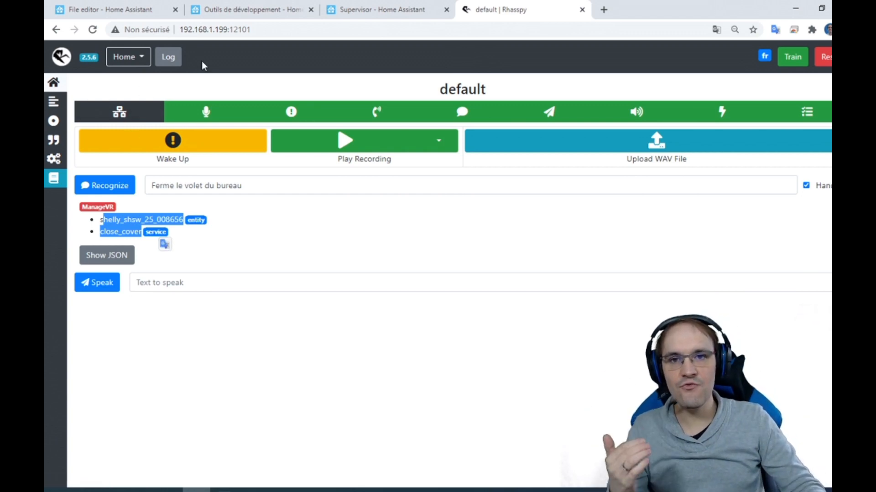
pyautogui.click(356, 10)
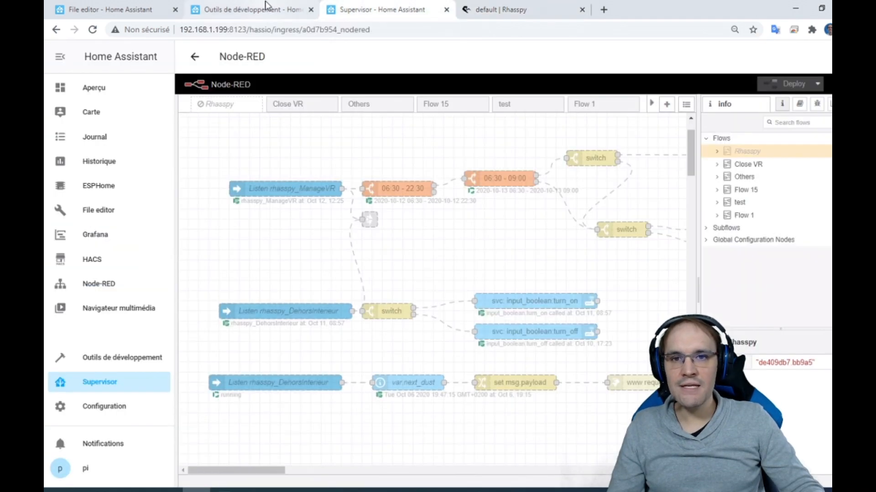
pyautogui.click(253, 9)
pyautogui.scroll(-5, 477, 399)
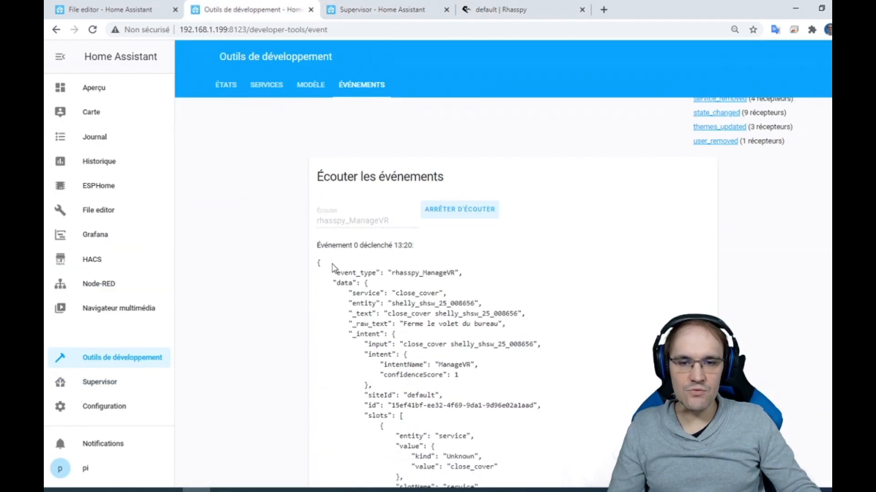
pyautogui.moveTo(317, 245); pyautogui.dragTo(434, 252)
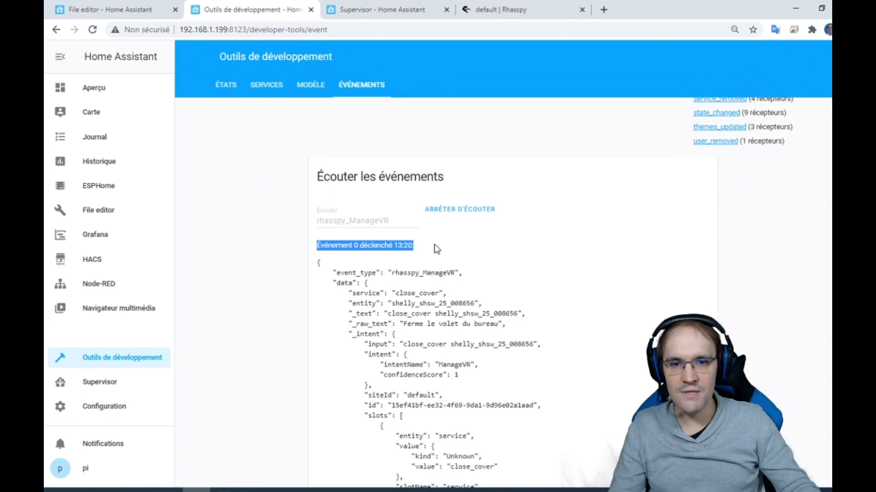
pyautogui.scroll(-2, 432, 249)
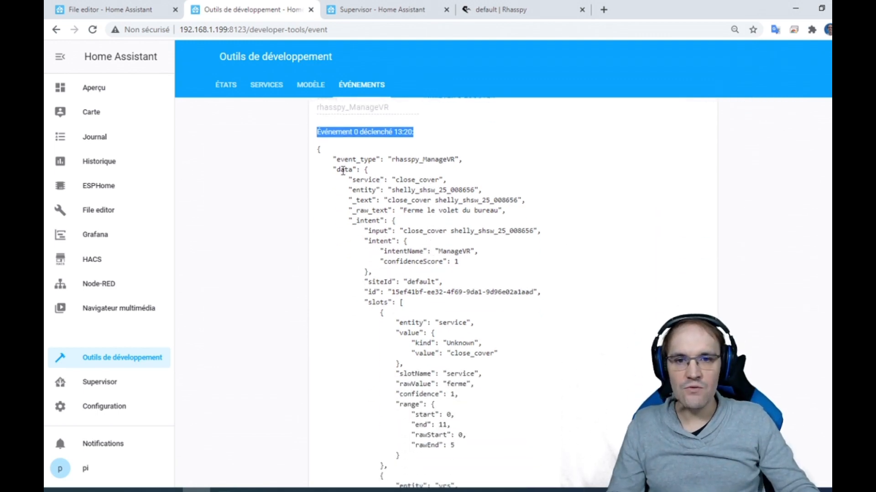
pyautogui.moveTo(336, 170); pyautogui.dragTo(422, 191)
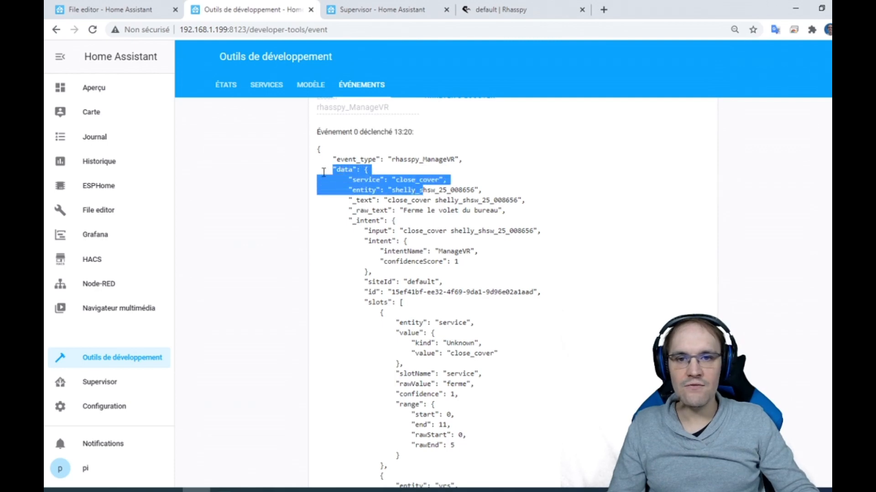
pyautogui.click(345, 178)
pyautogui.doubleClick(348, 172)
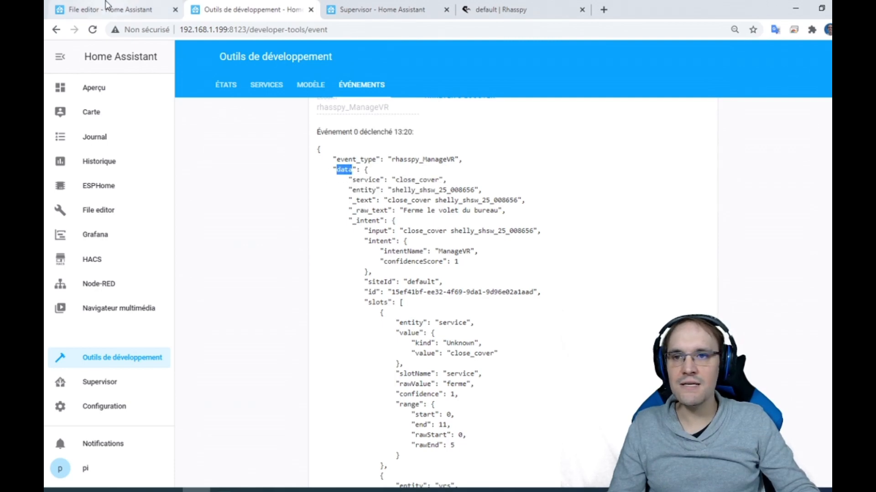
# - Compare the trigger.event.data reference in the service template of automations.yaml with the data section of the captured event
pyautogui.click(149, 15)
pyautogui.doubleClick(479, 150)
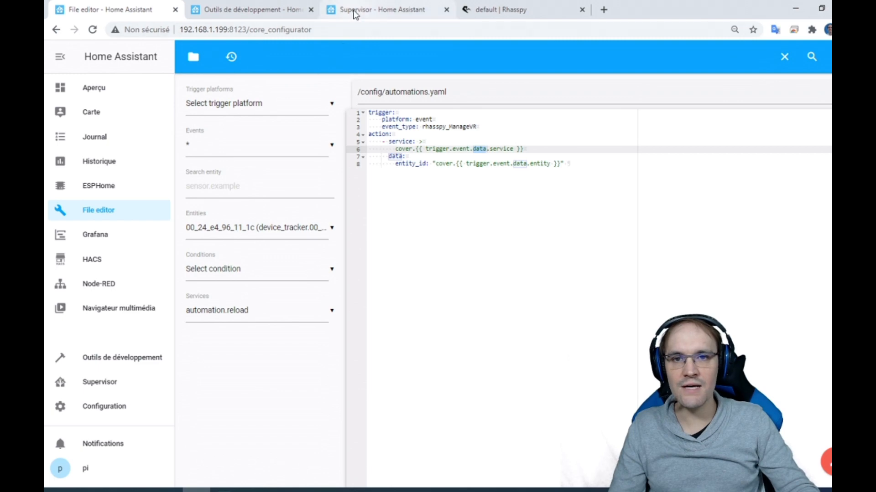
pyautogui.moveTo(426, 150); pyautogui.dragTo(460, 149)
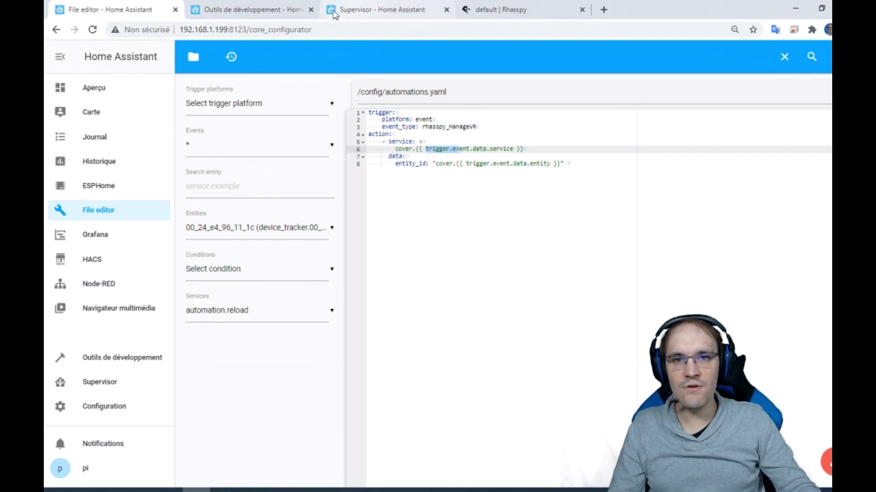
pyautogui.click(269, 10)
pyautogui.moveTo(317, 150); pyautogui.dragTo(449, 355)
pyautogui.click(386, 217)
pyautogui.moveTo(317, 150); pyautogui.dragTo(459, 449)
pyautogui.doubleClick(344, 170)
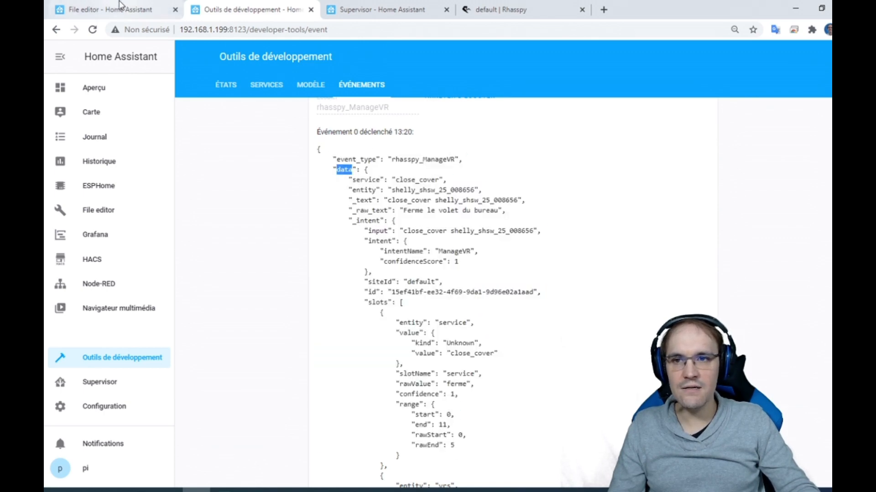
pyautogui.click(165, 13)
pyautogui.doubleClick(476, 148)
pyautogui.click(250, 10)
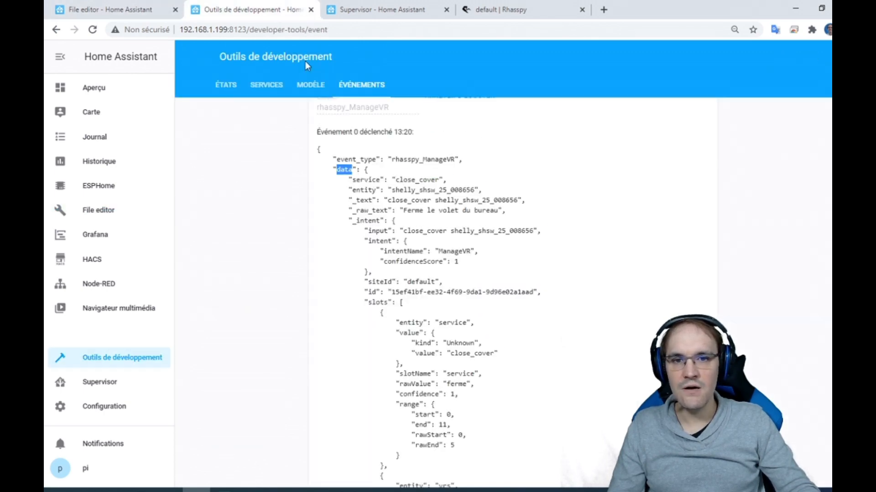
# - Examine the captured event's data contents, including the service, entity, _text and _raw_text fields and the nested _intent details
pyautogui.moveTo(367, 177); pyautogui.dragTo(391, 230)
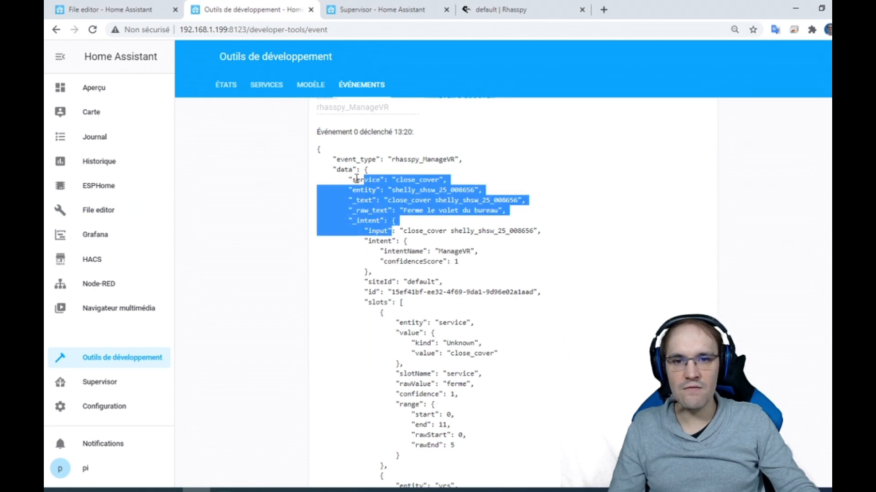
pyautogui.moveTo(349, 179); pyautogui.dragTo(497, 191)
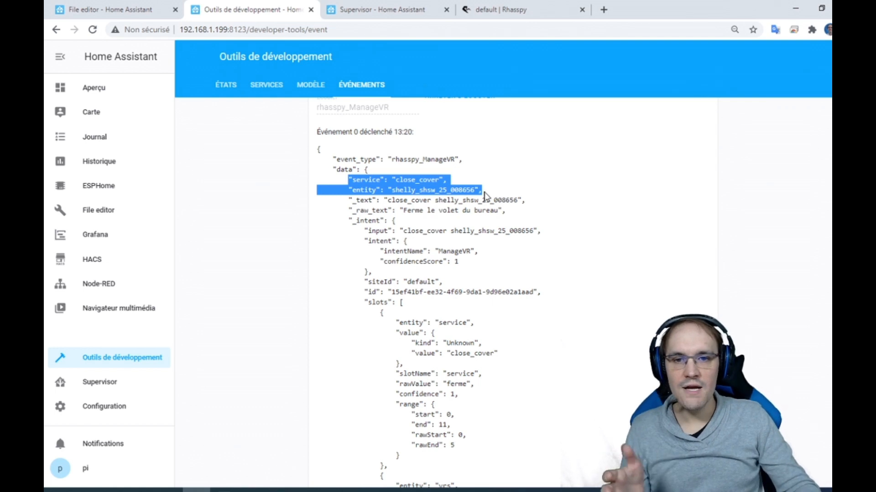
pyautogui.moveTo(352, 201); pyautogui.dragTo(578, 203)
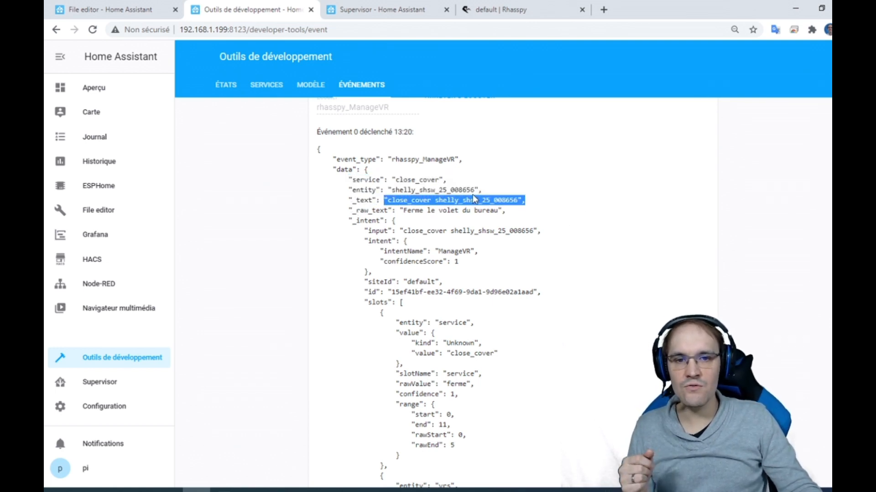
pyautogui.moveTo(354, 209); pyautogui.dragTo(496, 212)
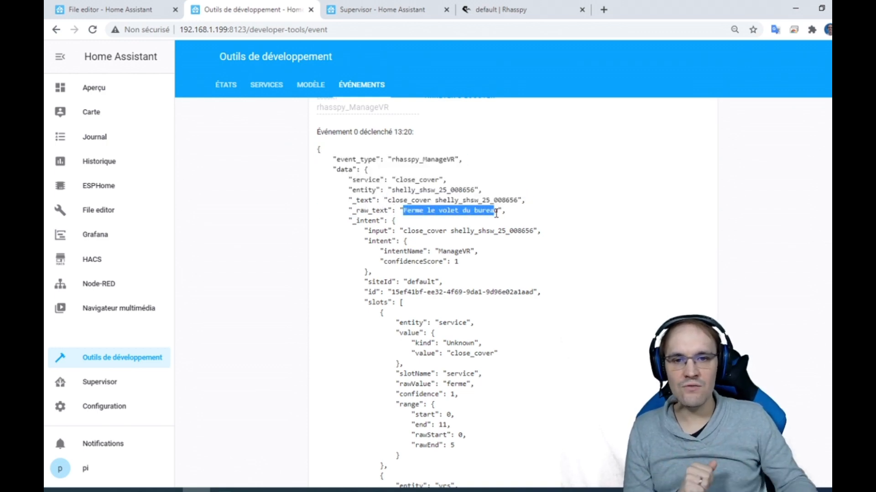
pyautogui.moveTo(366, 172); pyautogui.dragTo(402, 321)
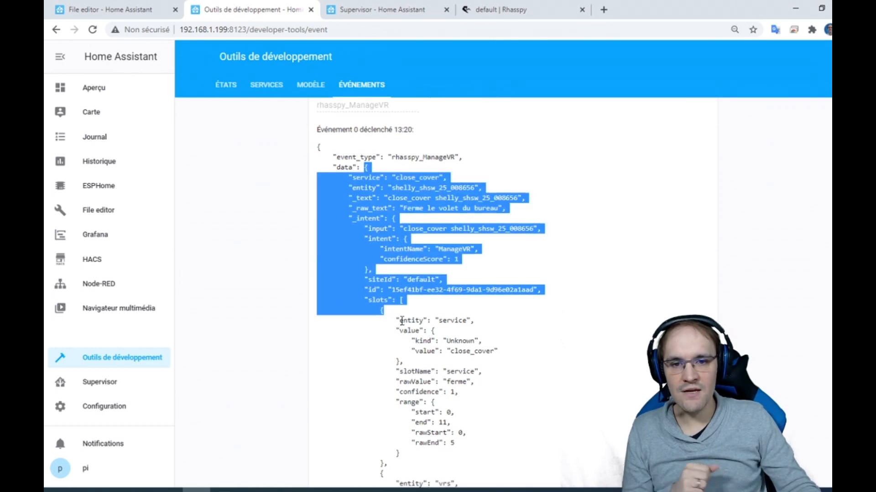
pyautogui.scroll(-5, 403, 325)
pyautogui.scroll(-5, 403, 326)
pyautogui.scroll(10, 409, 307)
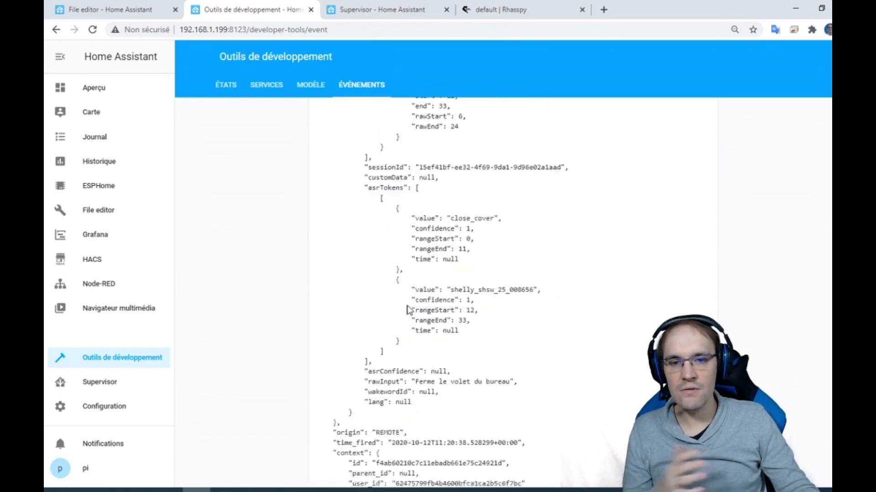
# - In Rhasspy, change the test sentence to "Ouvre le volet du bureau" and recognize it
pyautogui.click(137, 7)
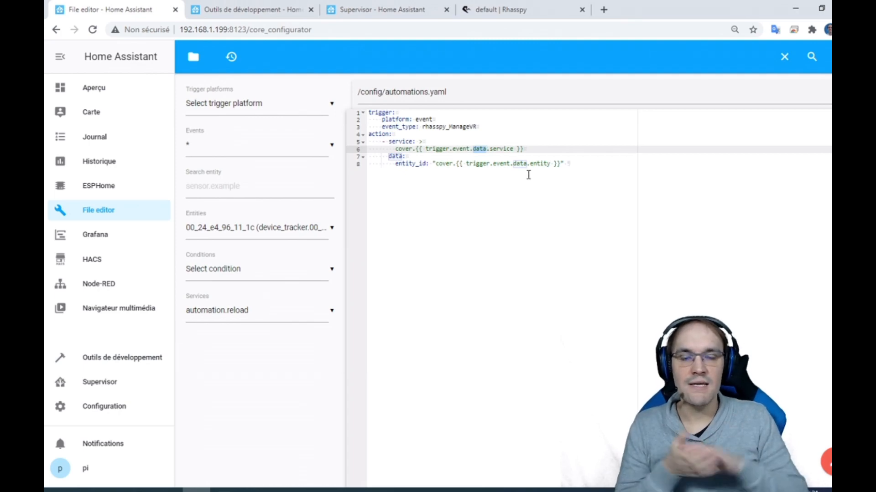
pyautogui.click(384, 9)
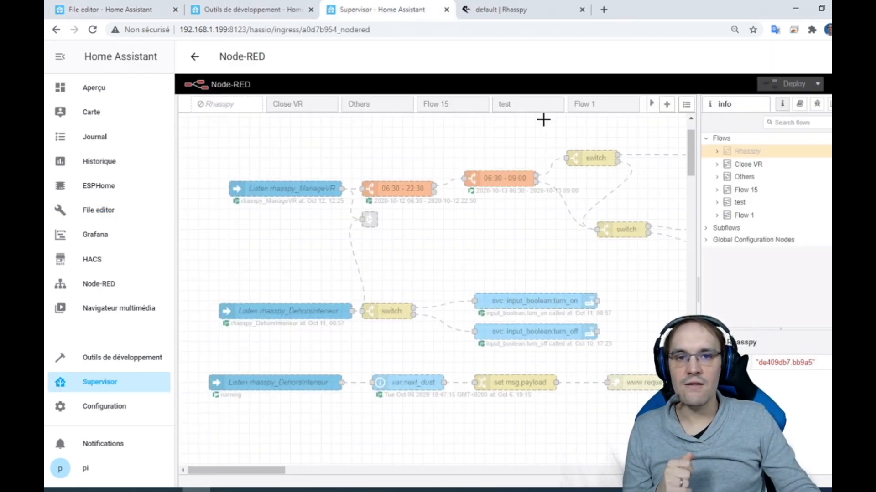
pyautogui.click(502, 9)
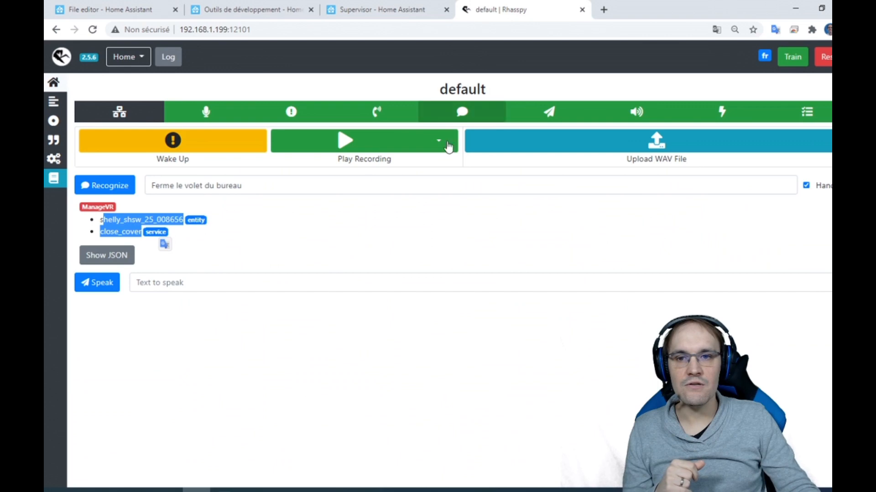
pyautogui.doubleClick(162, 185)
pyautogui.write('Ouvre')
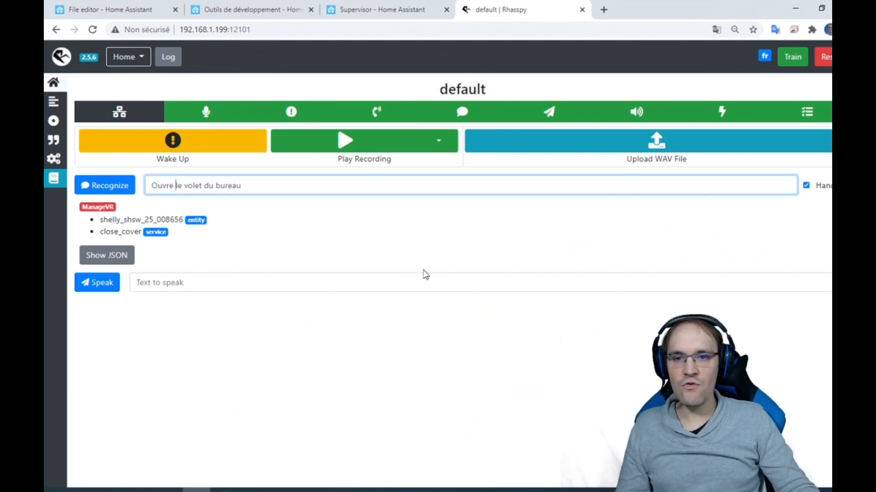
pyautogui.click(118, 187)
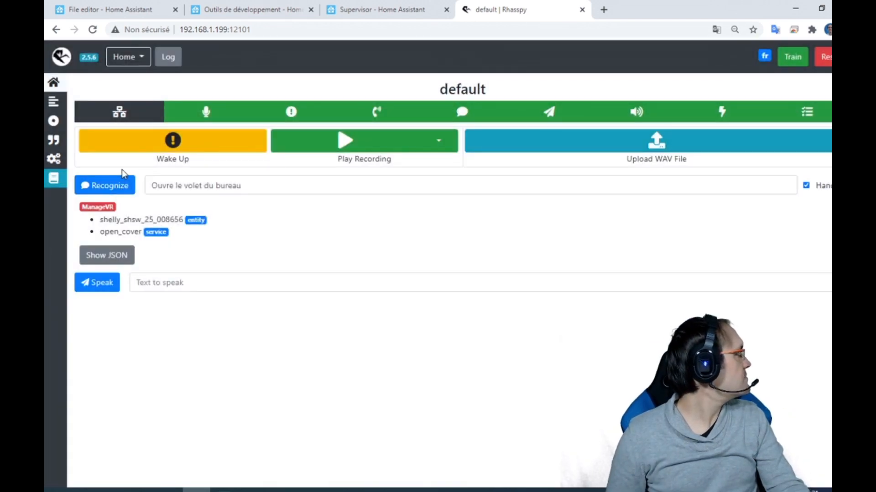
# - Find the new rhasspy_ManageVR event in Home Assistant's event listener and compare its trigger time with the previous event's
pyautogui.click(338, 9)
pyautogui.click(232, 9)
pyautogui.scroll(-20, 376, 383)
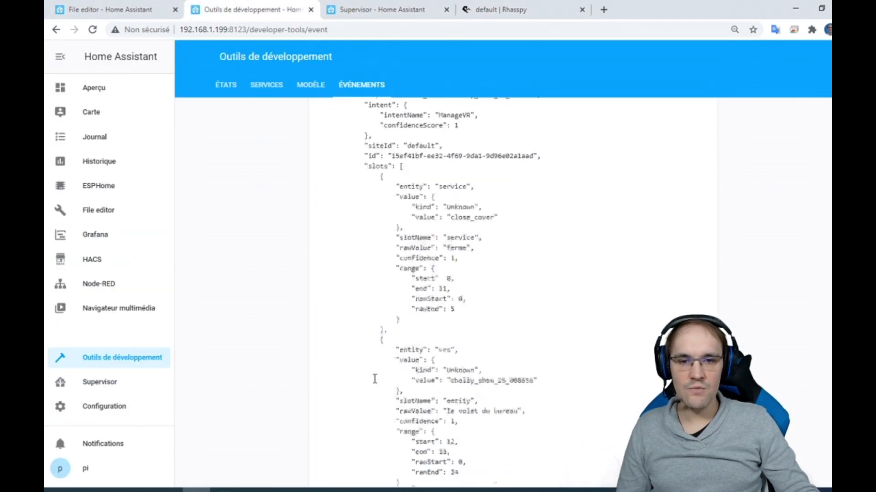
pyautogui.scroll(15, 373, 360)
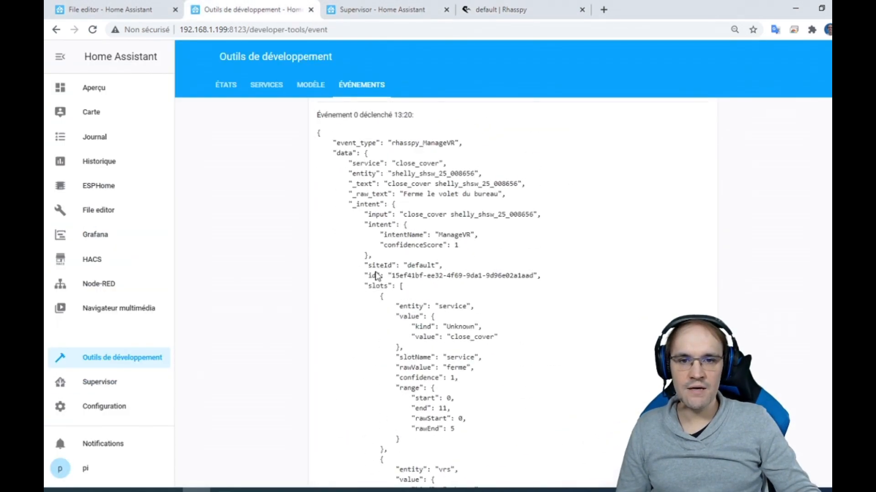
pyautogui.moveTo(389, 286); pyautogui.dragTo(484, 301)
pyautogui.scroll(10, 484, 320)
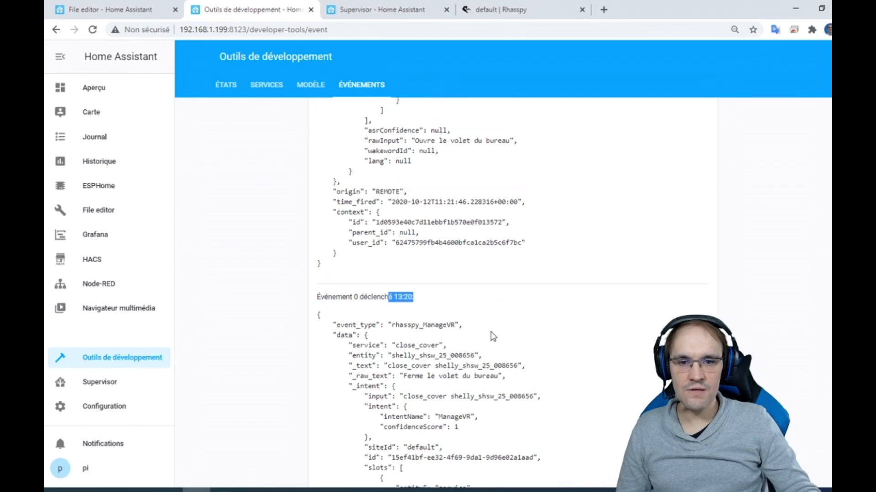
pyautogui.moveTo(378, 302); pyautogui.dragTo(486, 305)
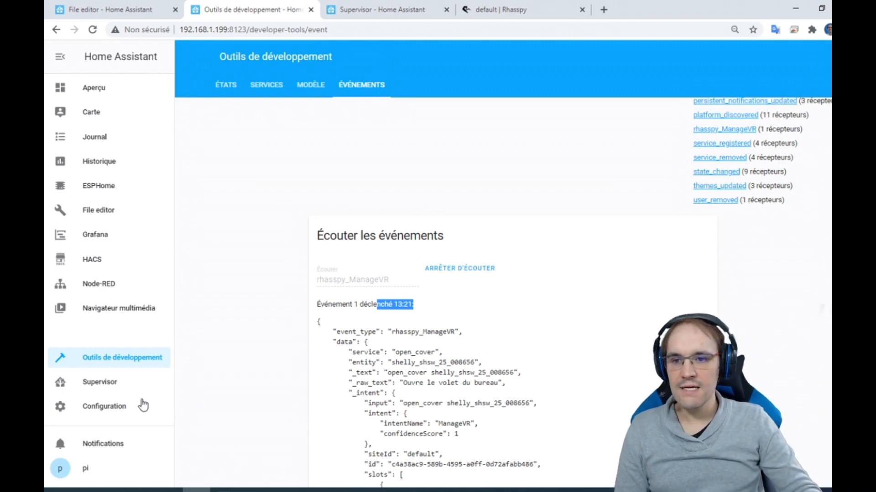
# - Check in the automations list of Home Assistant's configuration when automation 0 was last triggered, and return to automations.yaml
pyautogui.click(360, 7)
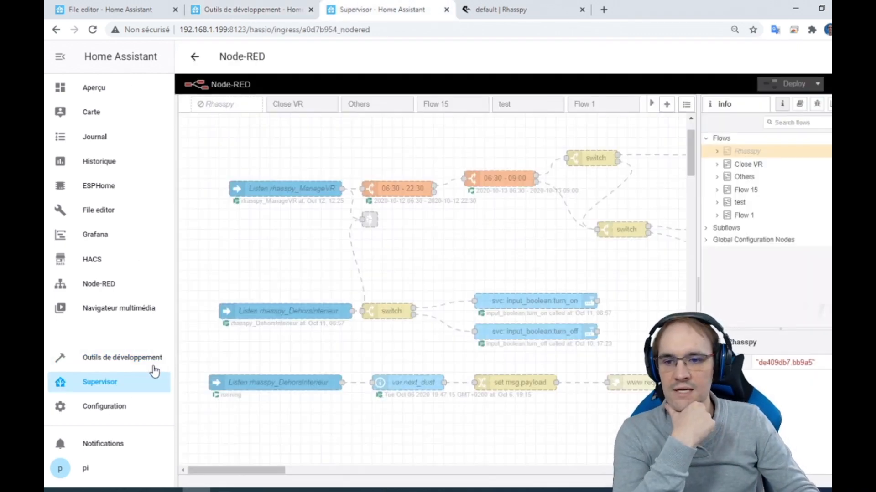
pyautogui.click(126, 408)
pyautogui.click(620, 305)
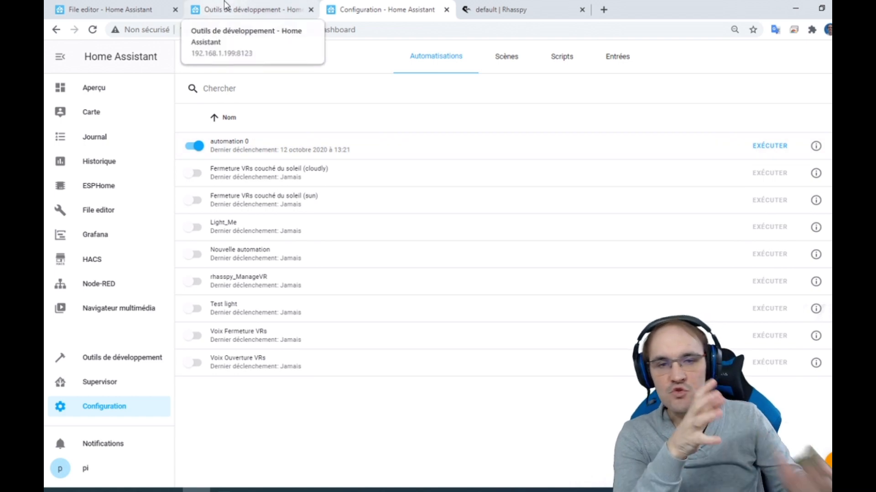
pyautogui.click(112, 9)
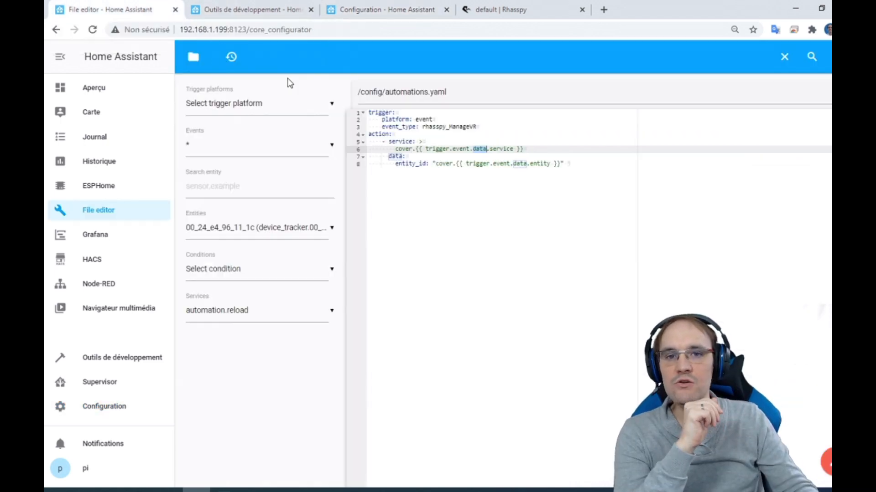